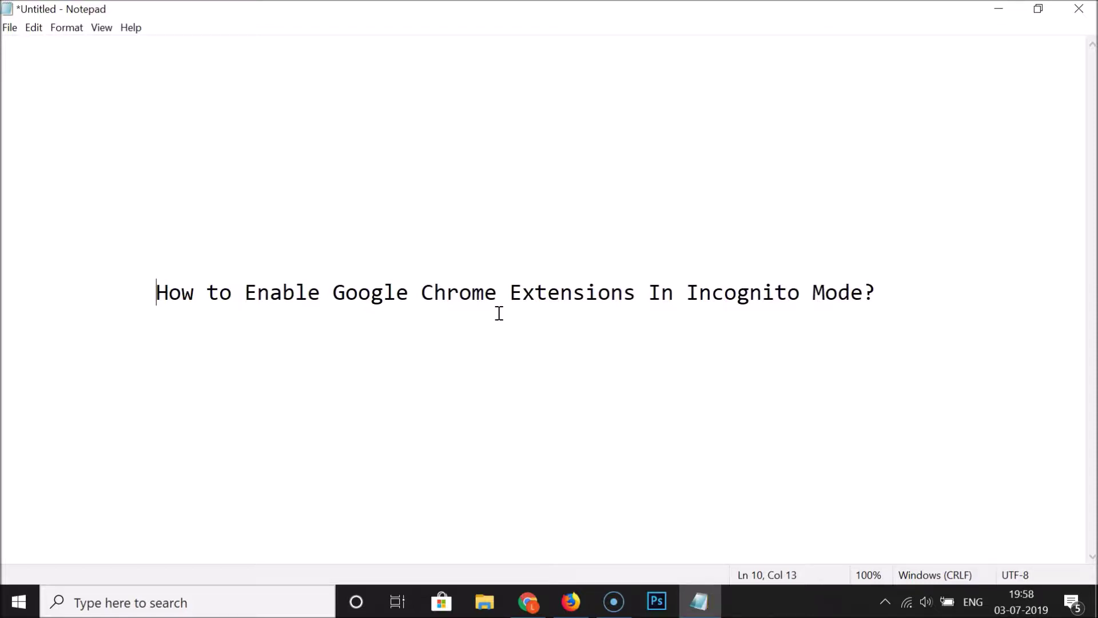
Open a Chrome incognito window to check which extension icons appear, then close it.
left_click(529, 603)
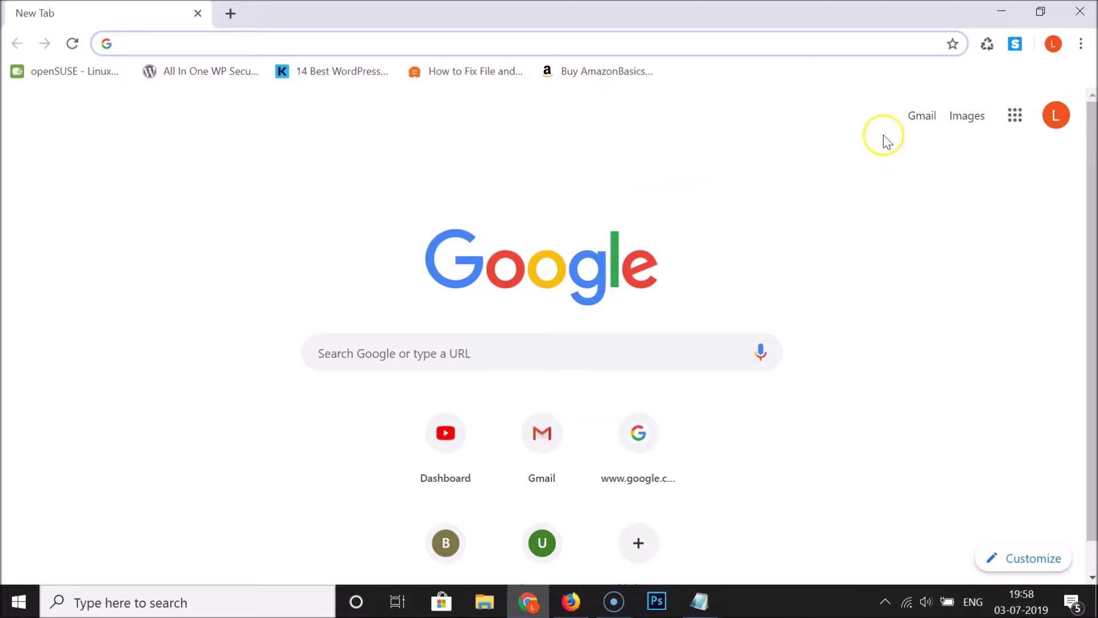
left_click(1081, 44)
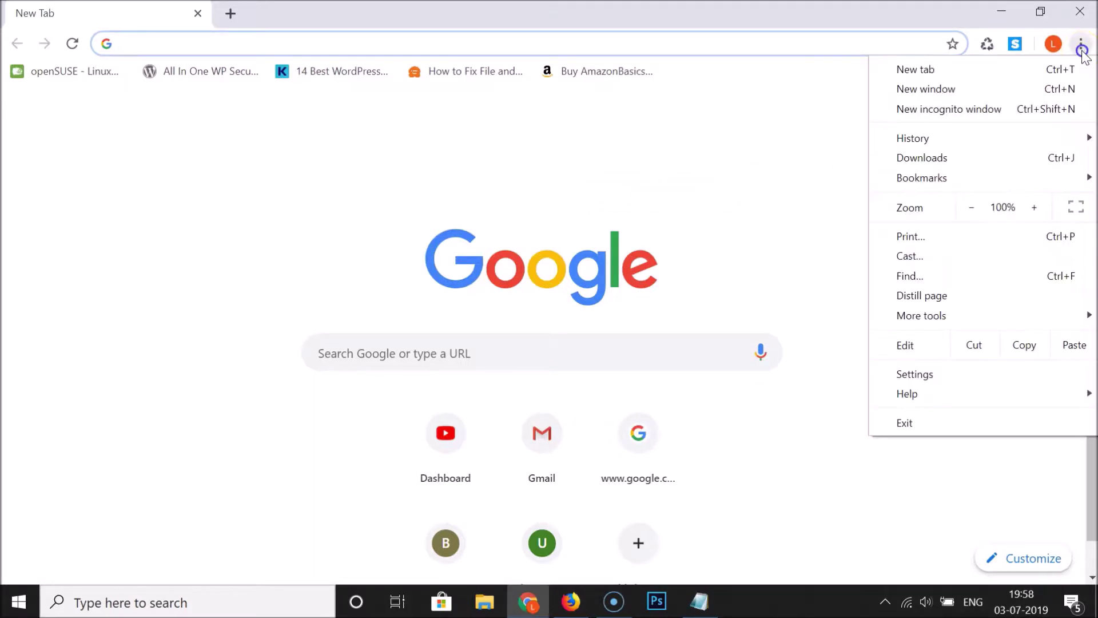
left_click(920, 112)
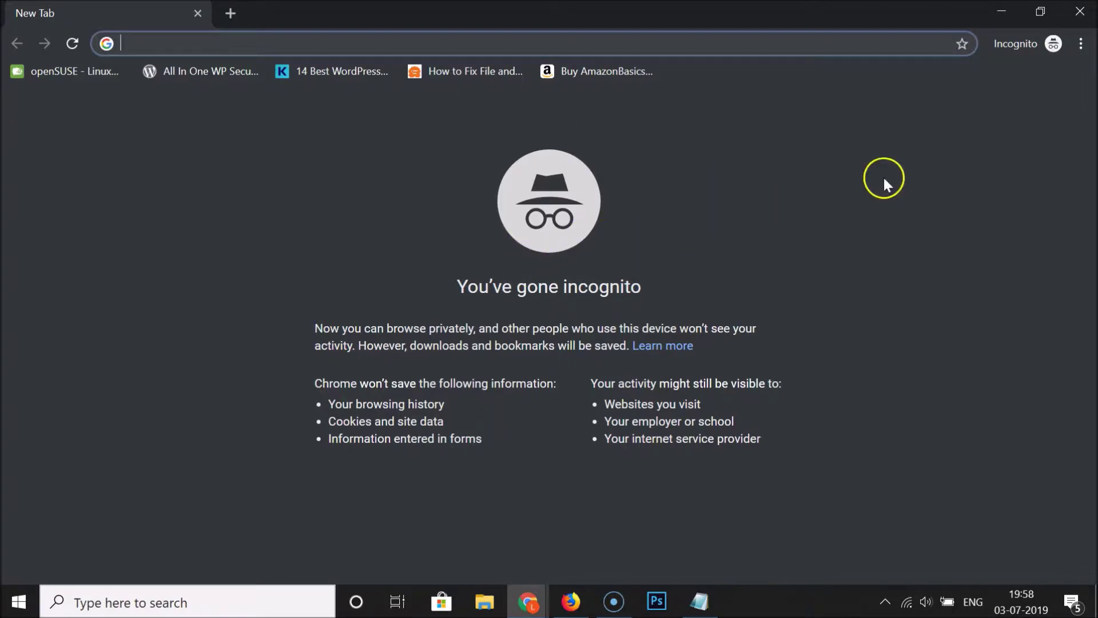
left_click(1074, 19)
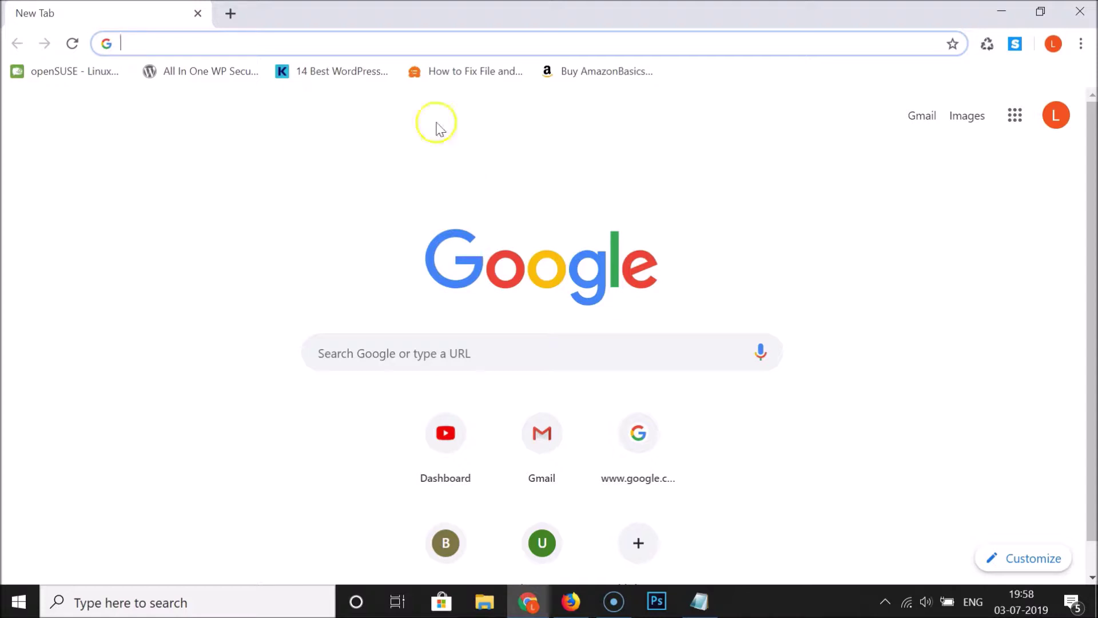
Load chrome://extensions, review the installed extensions list, then start a new tab.
left_click(395, 47)
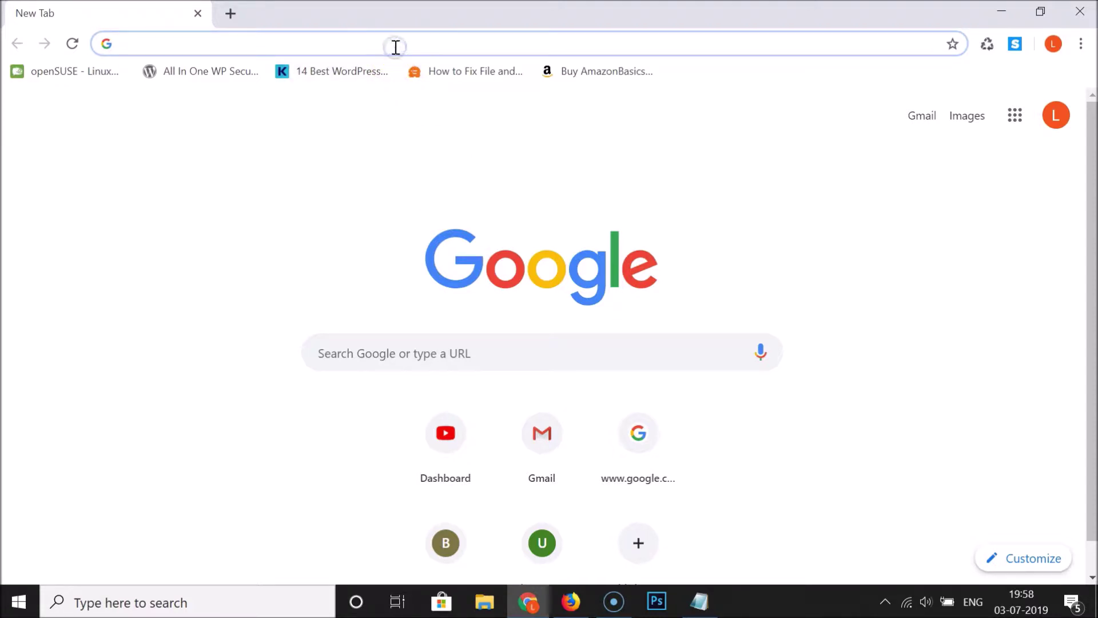
type("chrome")
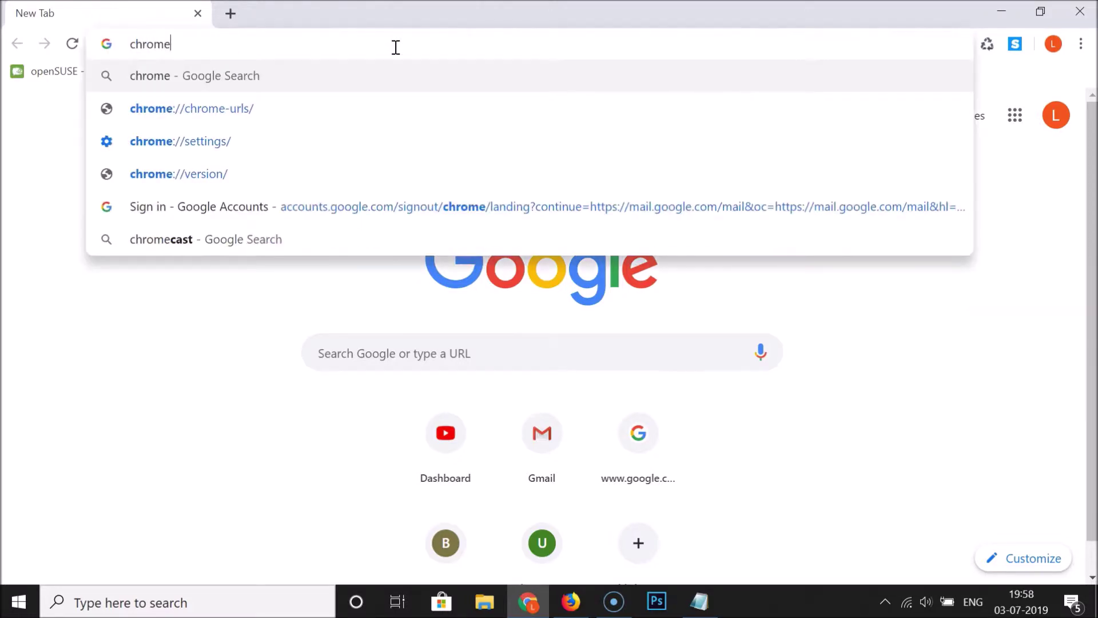
type("://")
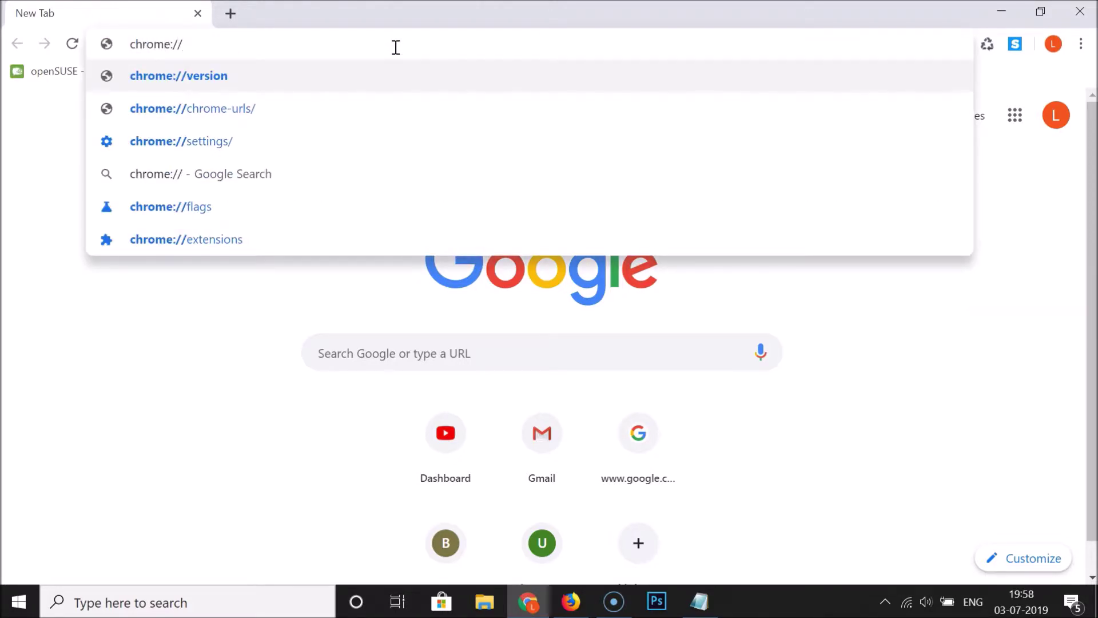
type("exten")
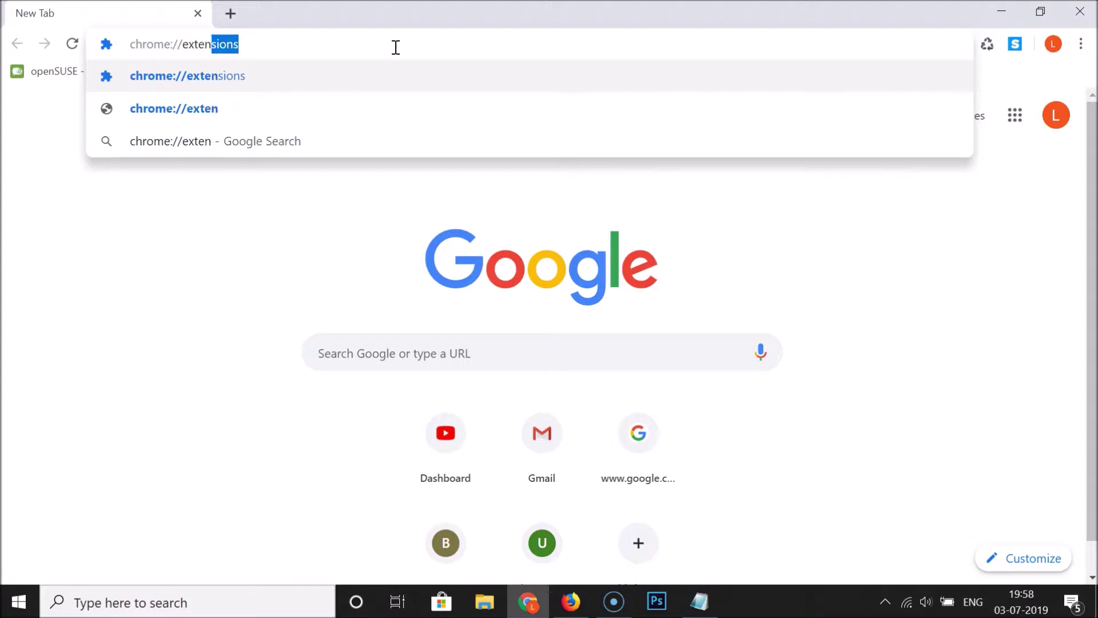
type("sions")
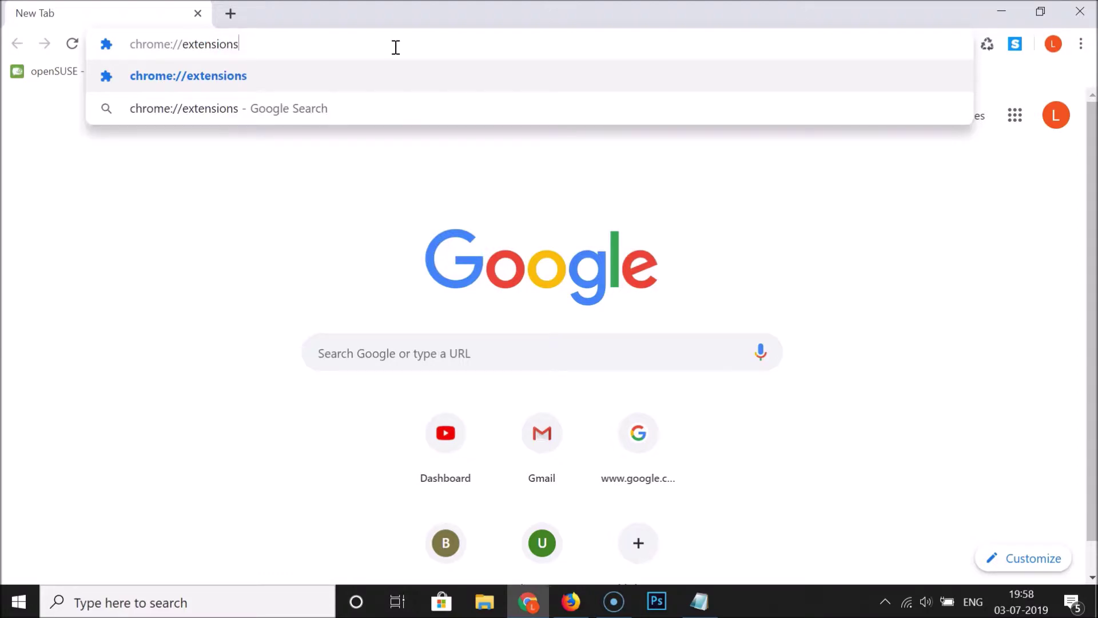
key("Return")
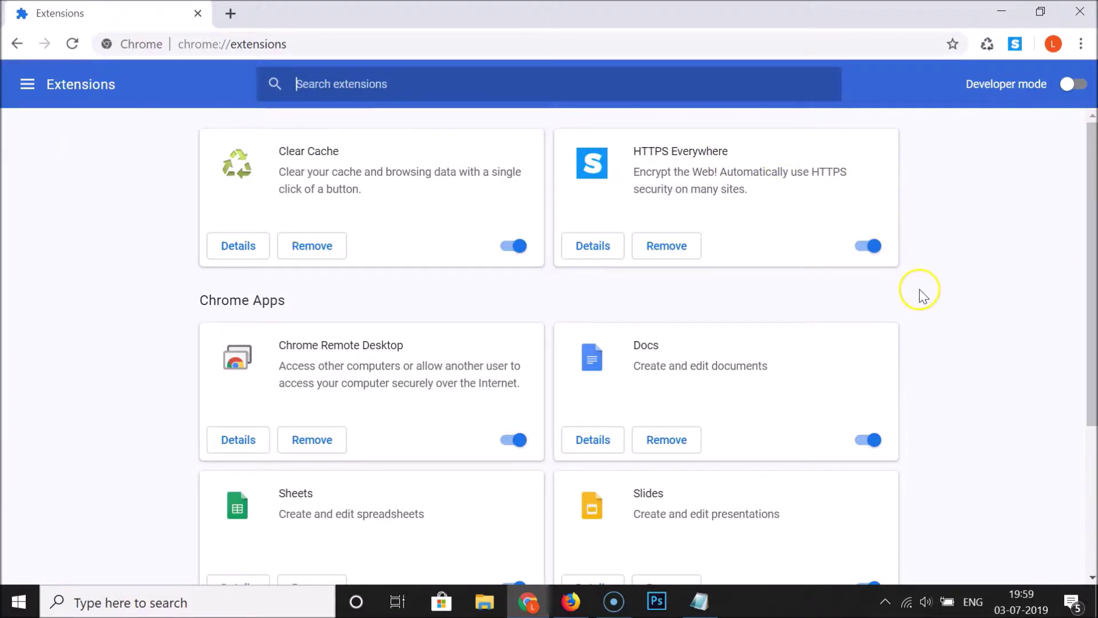
scroll(925, 293, "down", 3)
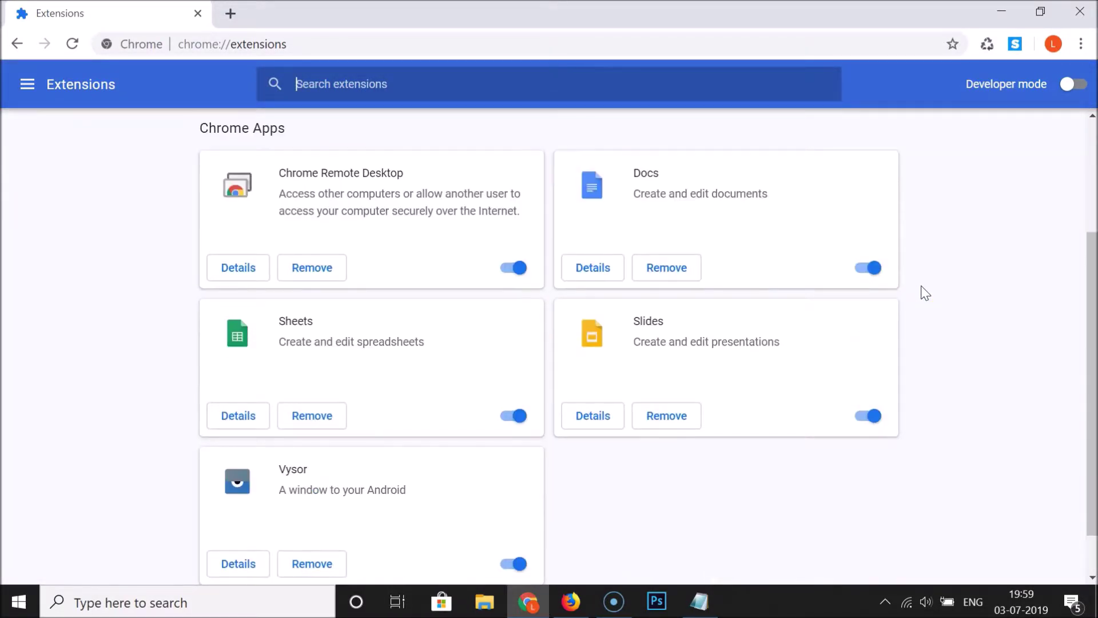
scroll(925, 292, "up", 3)
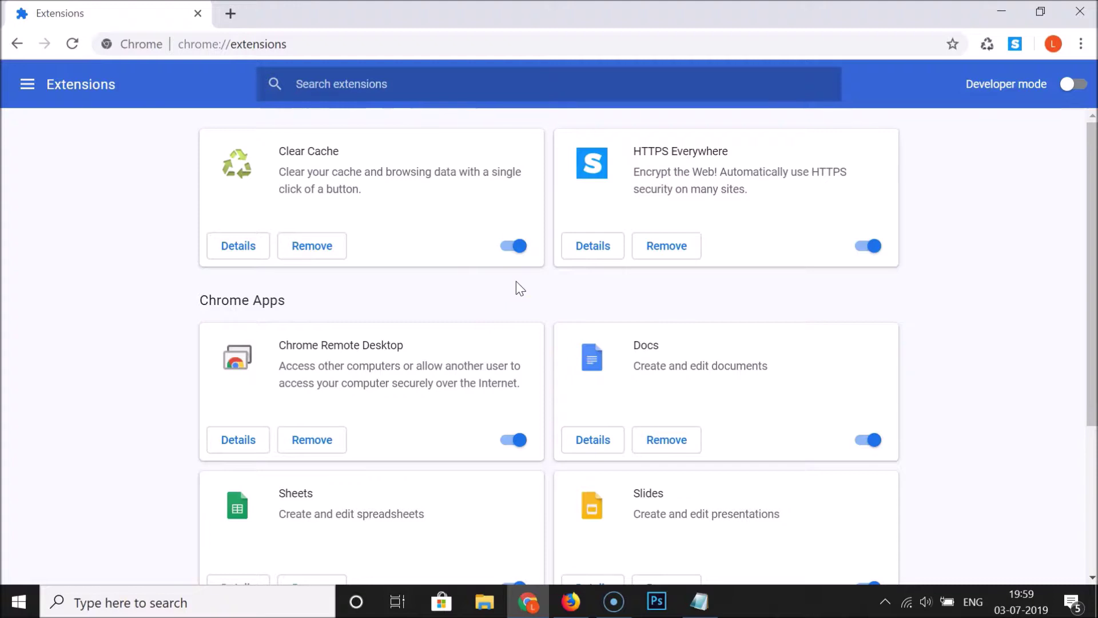
left_click(230, 13)
Close the old extensions tab and reopen Extensions through the More tools menu.
left_click(189, 13)
left_click(198, 13)
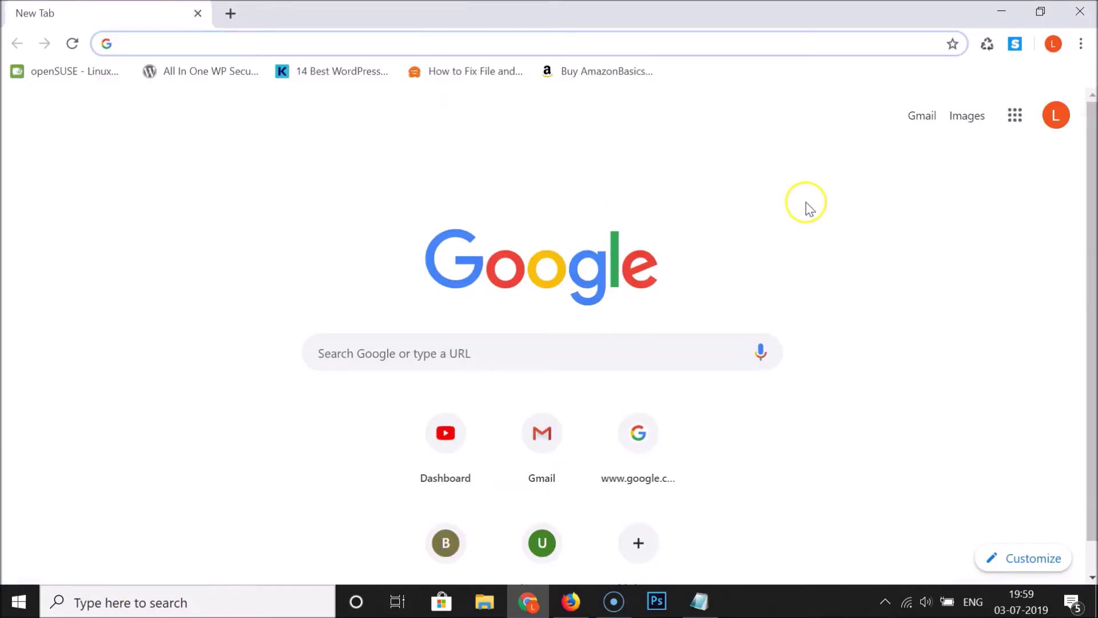
left_click(1081, 45)
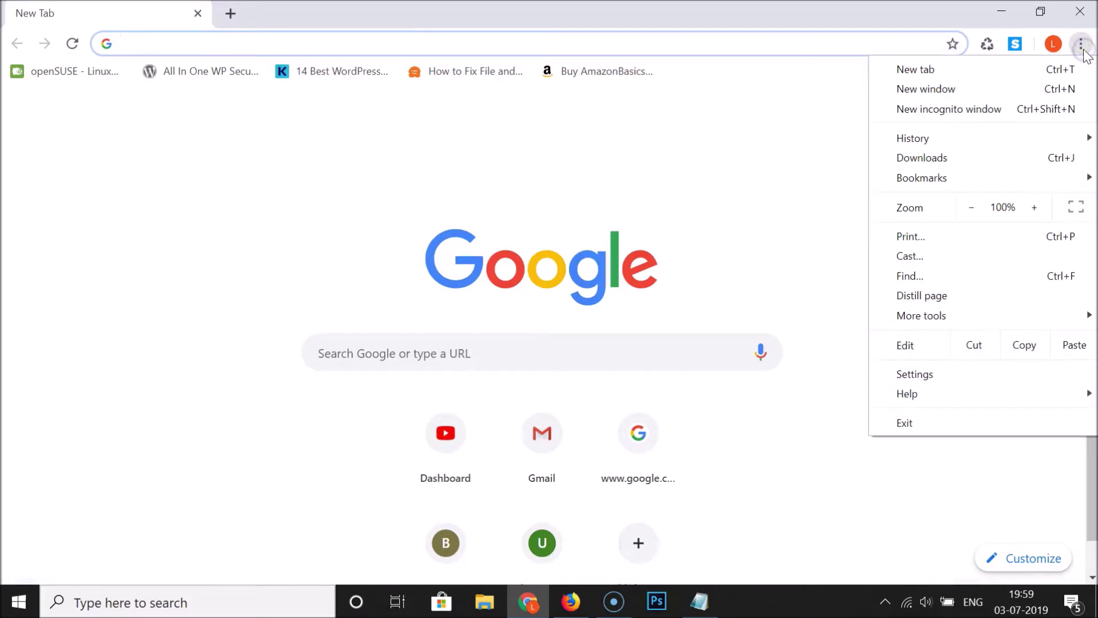
mouse_move(887, 314)
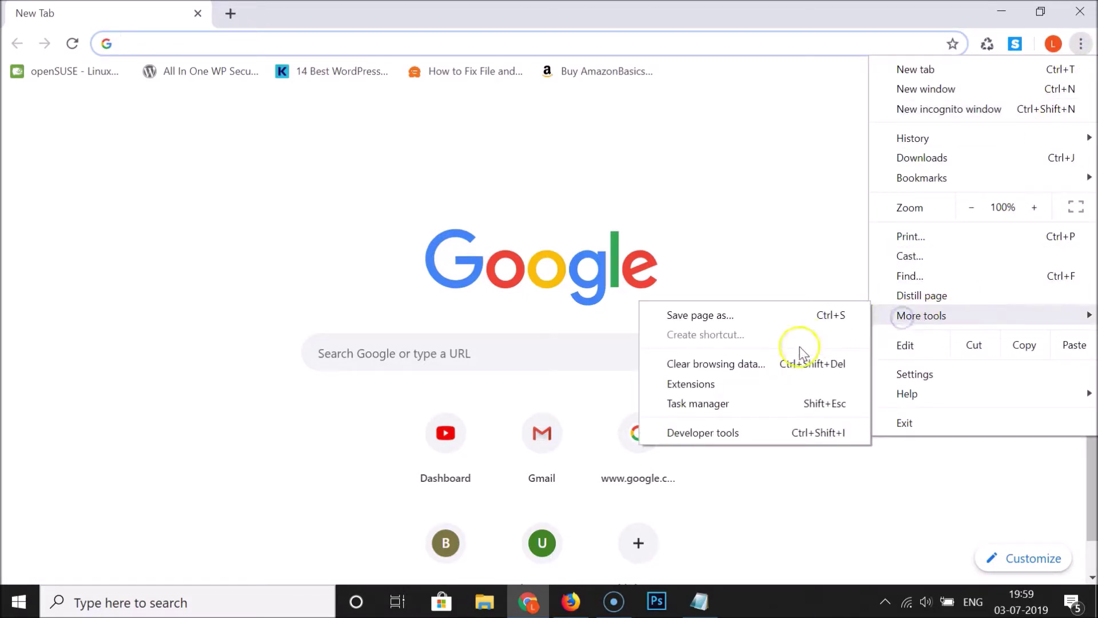
left_click(698, 389)
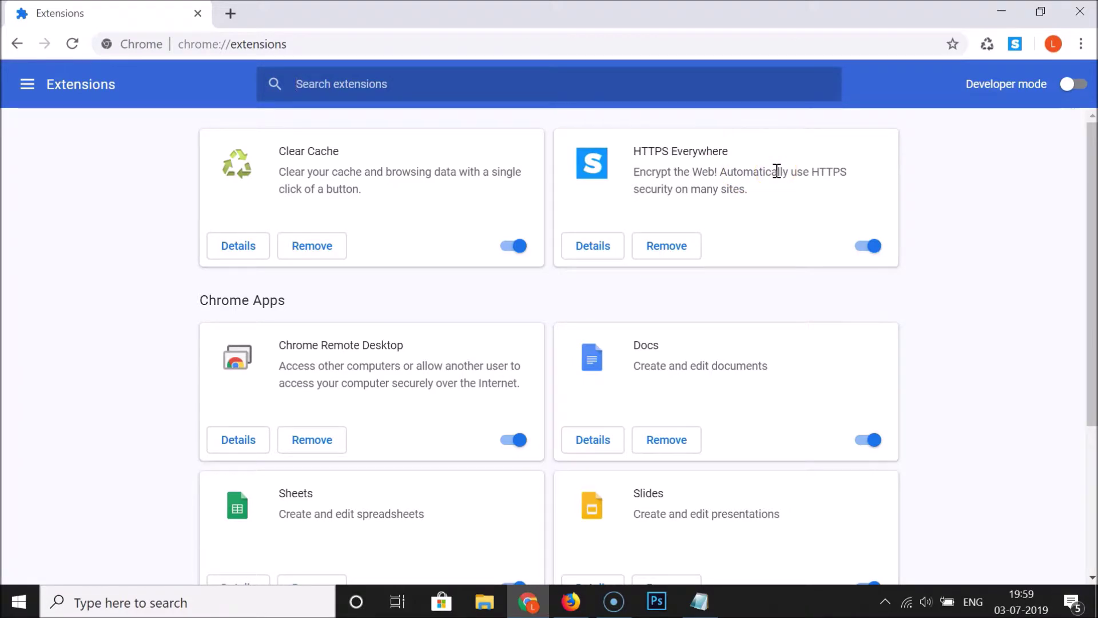
Turn on Allow in incognito on the HTTPS Everywhere details page.
left_click(592, 252)
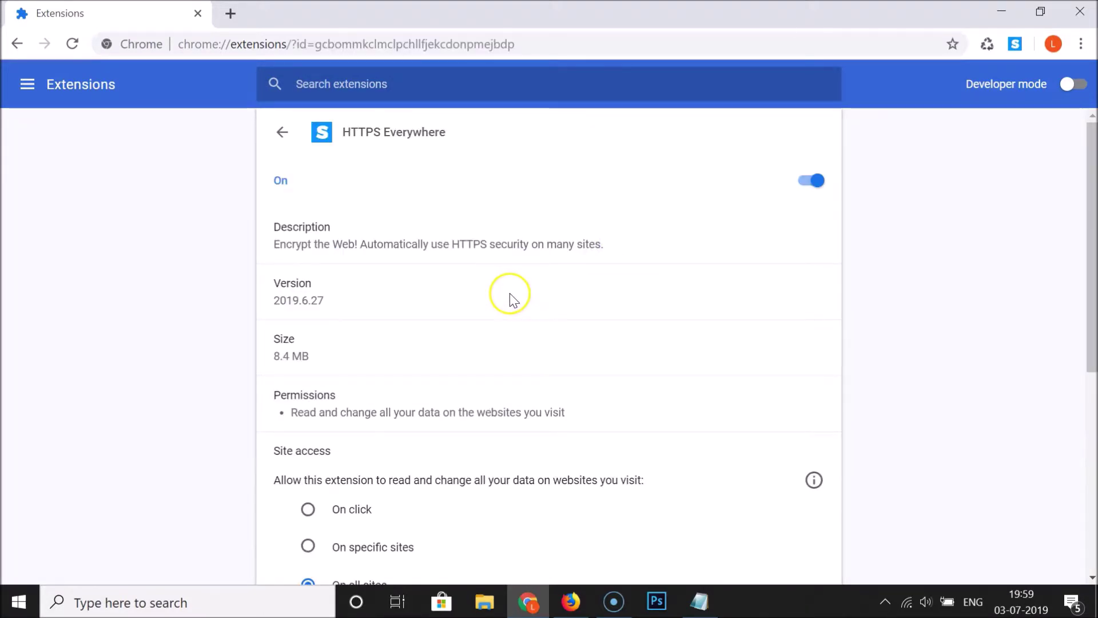
scroll(512, 297, "down", 5)
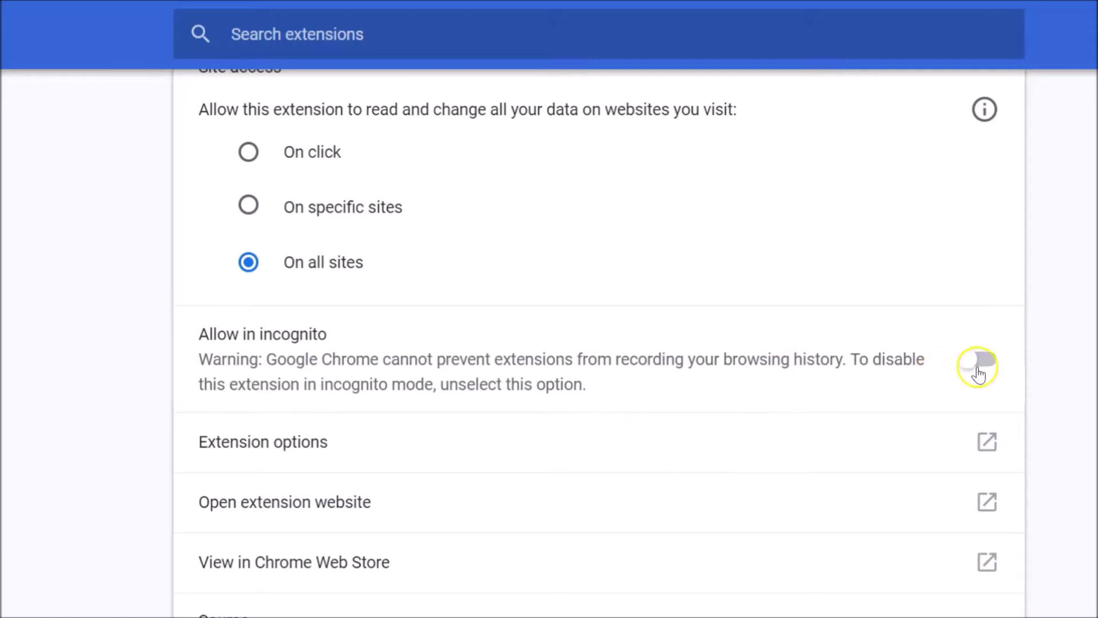
left_click(997, 361)
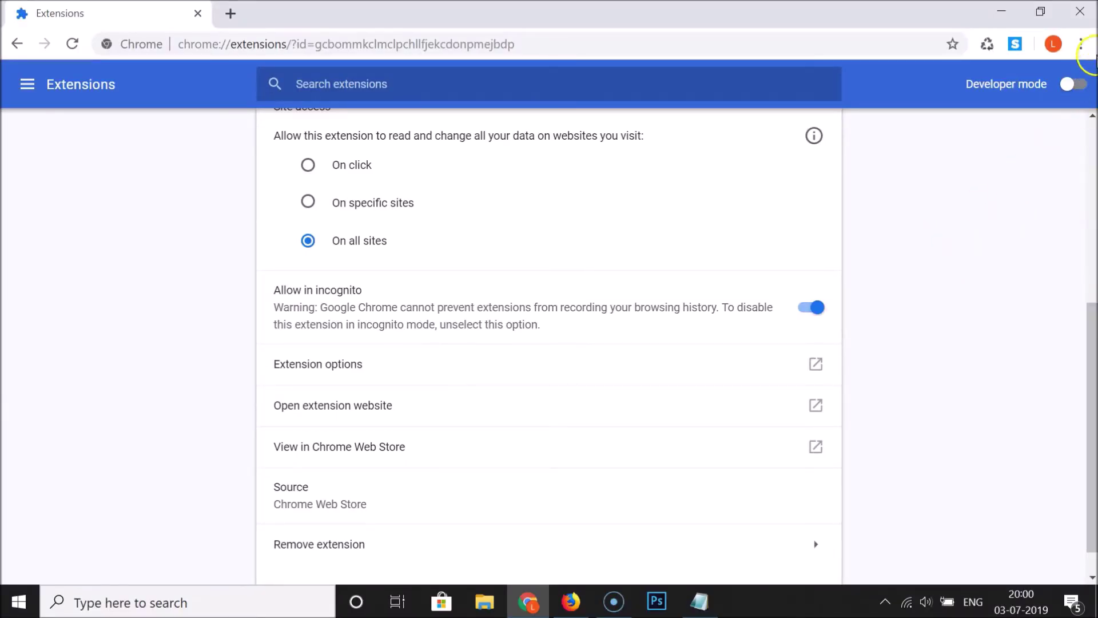
Check the HTTPS Everywhere icon in a new incognito window, then go back to the extensions list.
left_click(1082, 46)
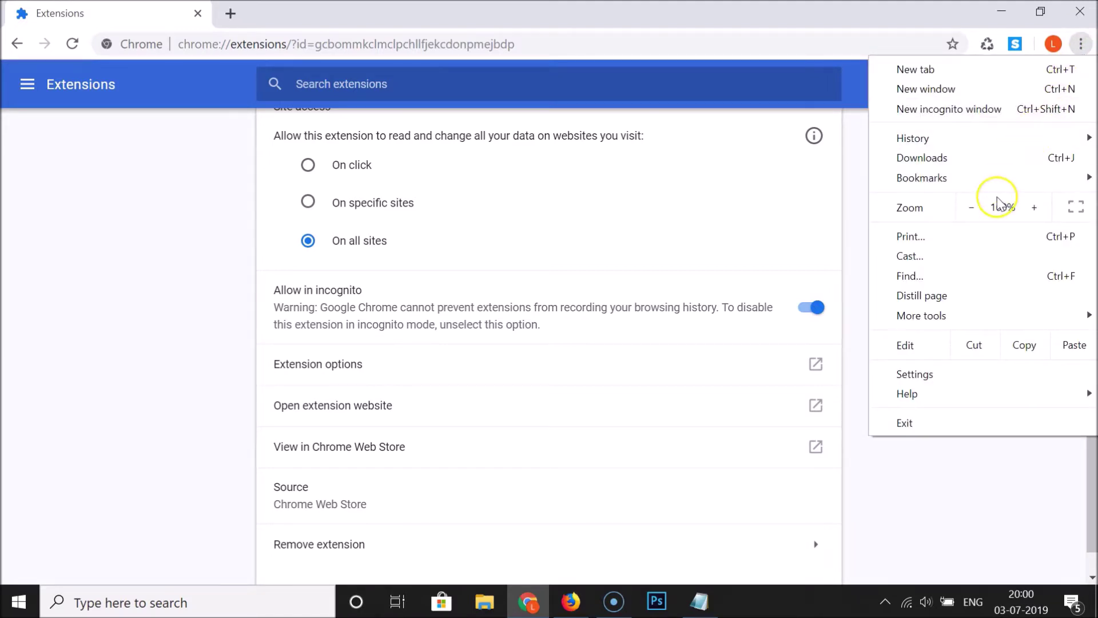
left_click(941, 112)
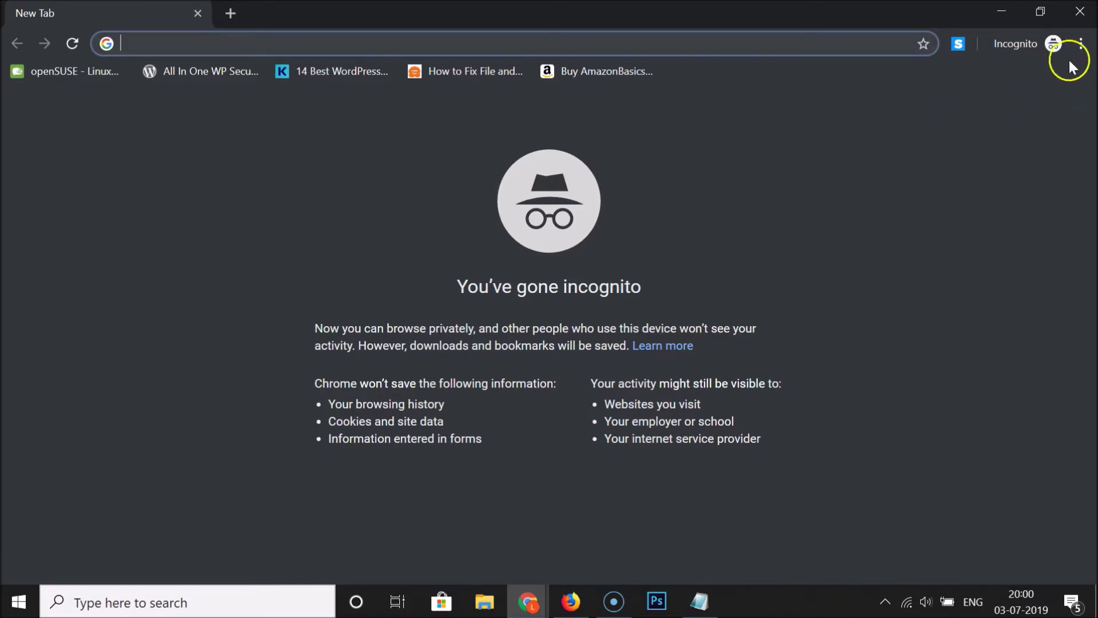
left_click(1079, 11)
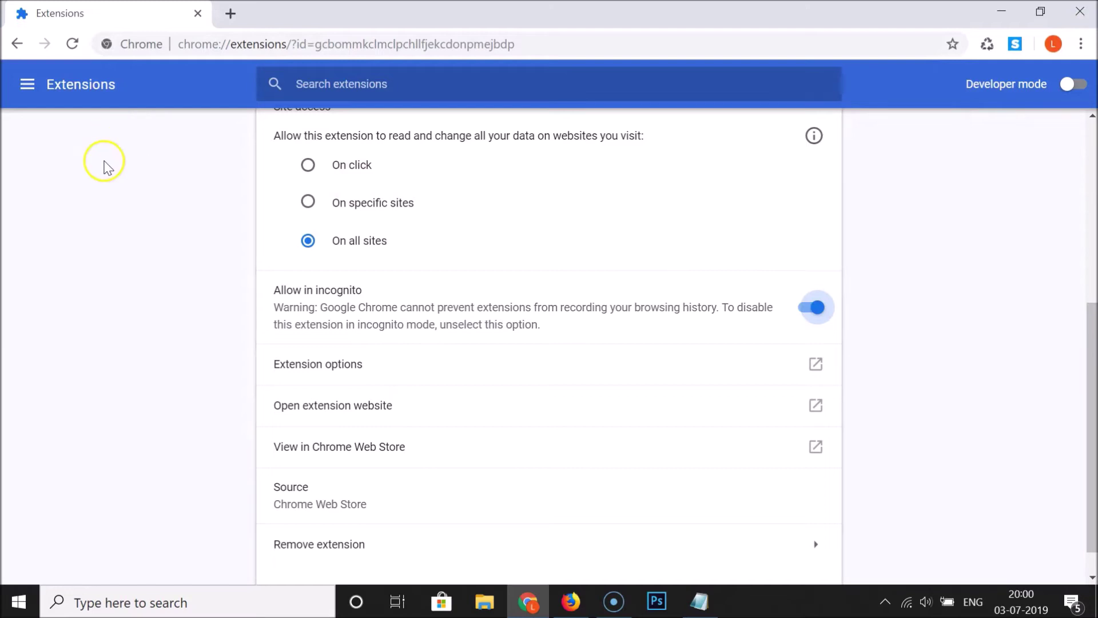
scroll(156, 238, "up", 6)
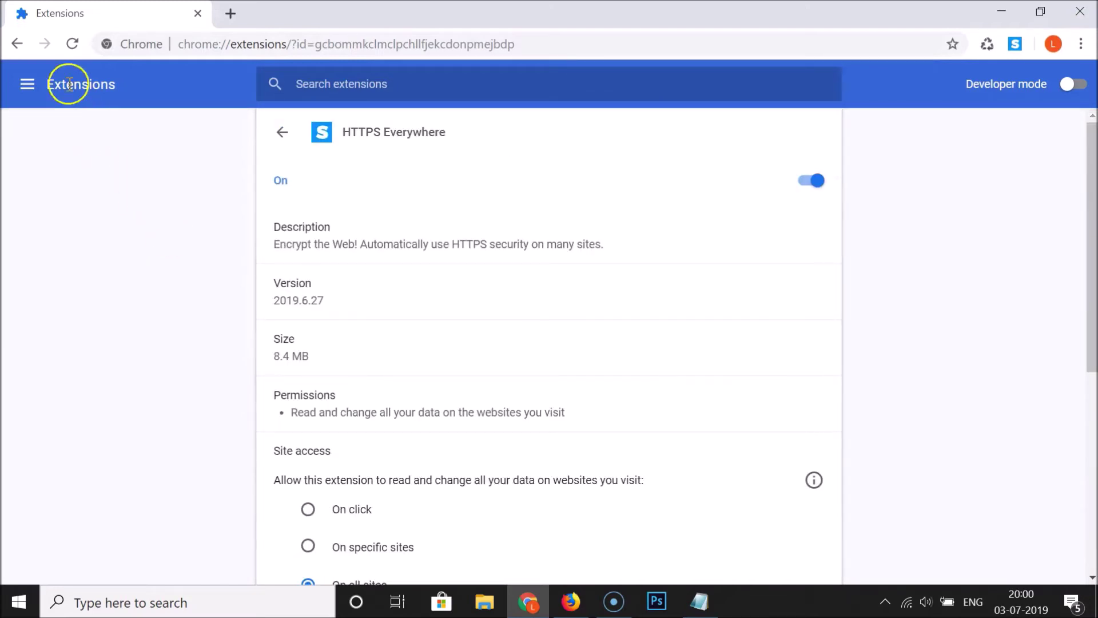
left_click(18, 44)
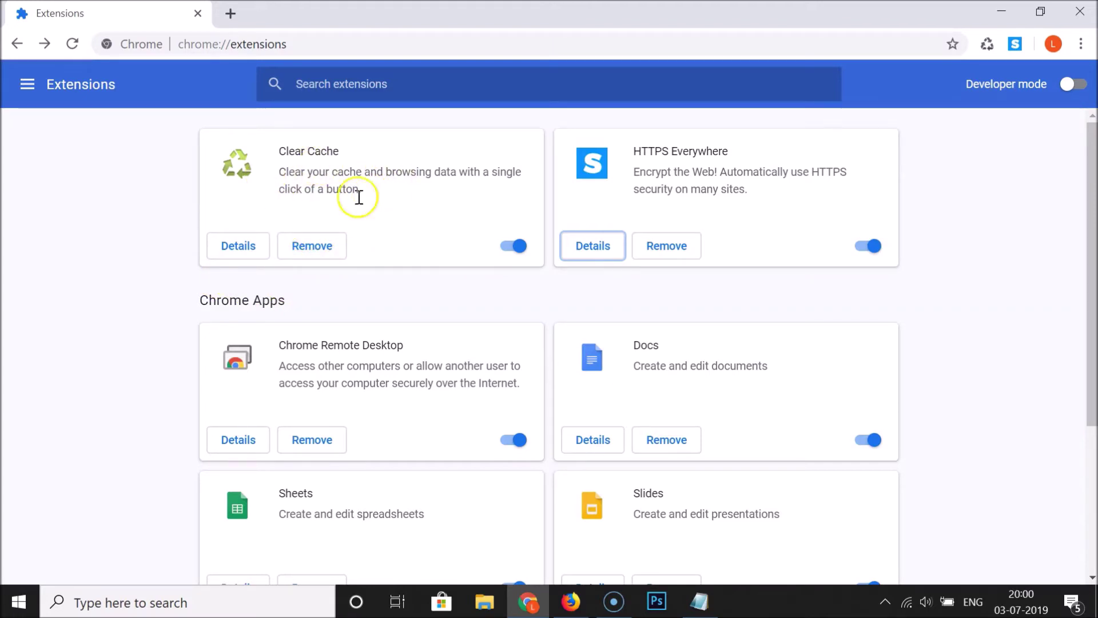
Turn on Allow in incognito for Clear Cache and open a new incognito window.
left_click(243, 264)
left_click(241, 260)
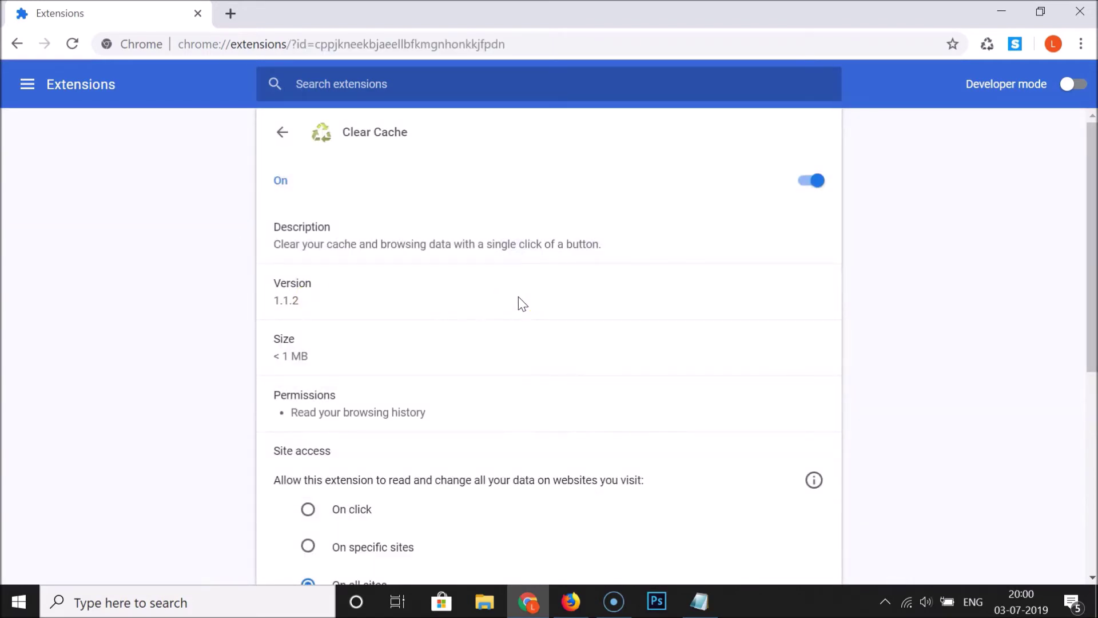
scroll(520, 304, "down", 5)
left_click(319, 304)
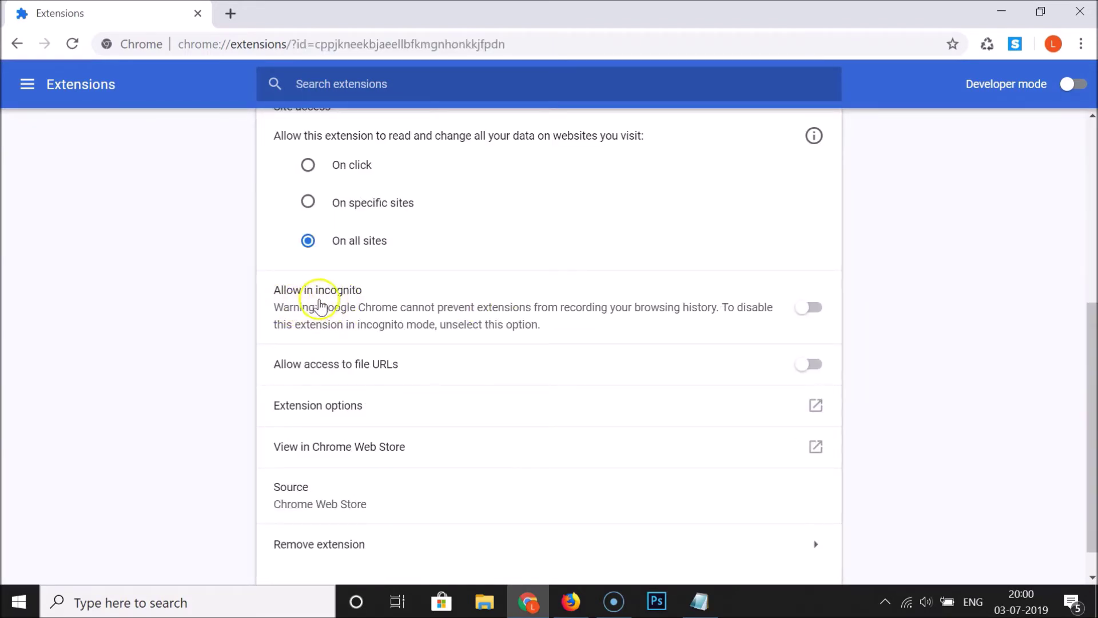
left_click(815, 308)
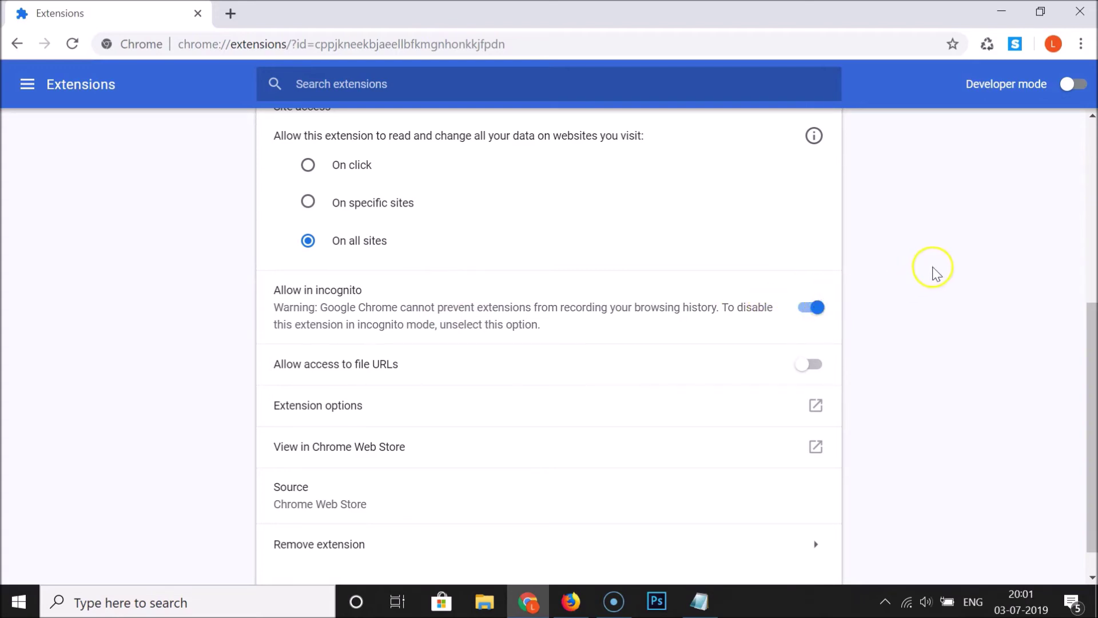
left_click(1079, 50)
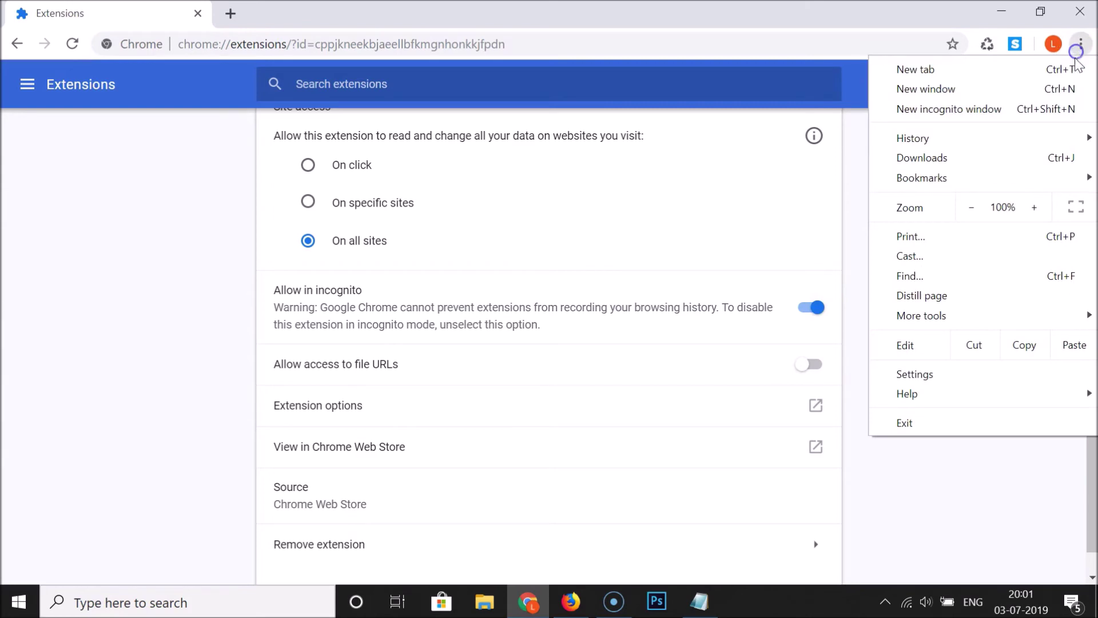
left_click(963, 109)
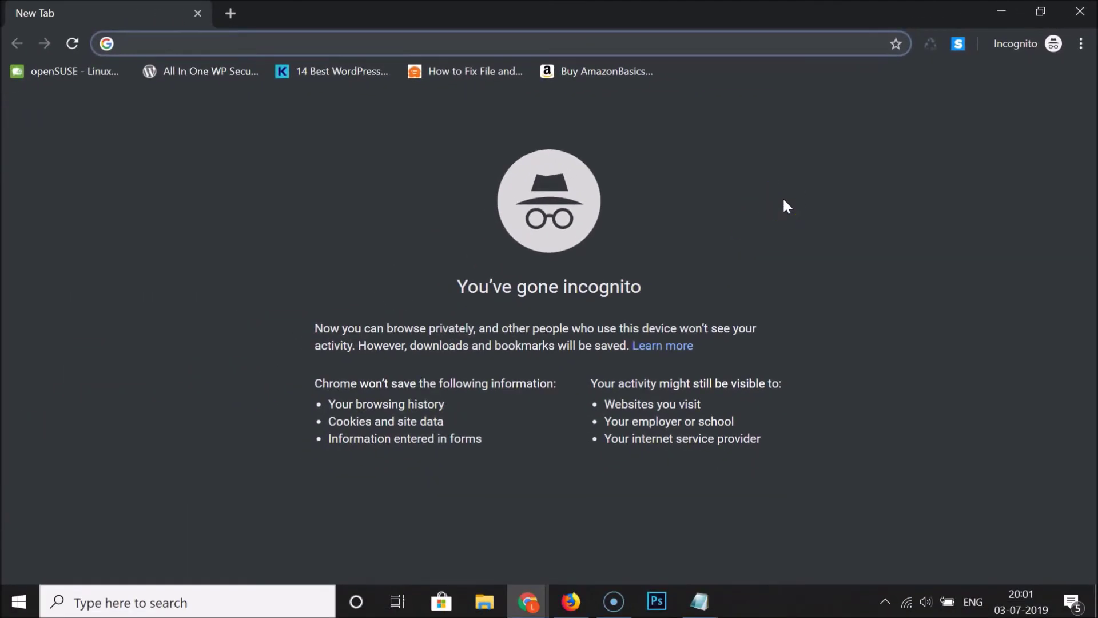
Switch to Notepad showing the tutorial title.
left_click(700, 601)
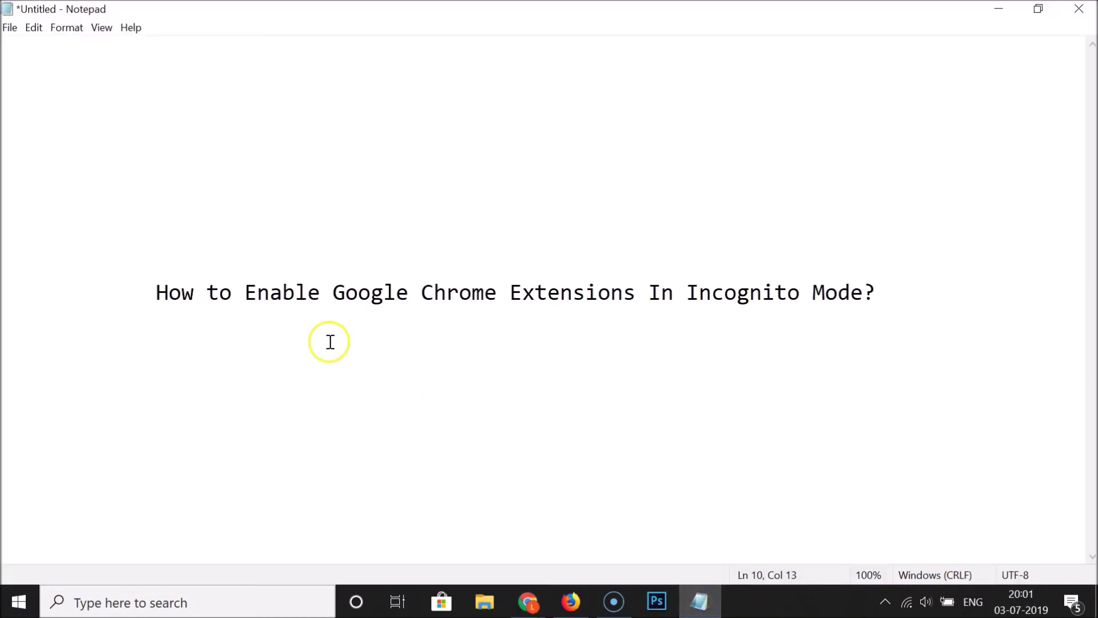